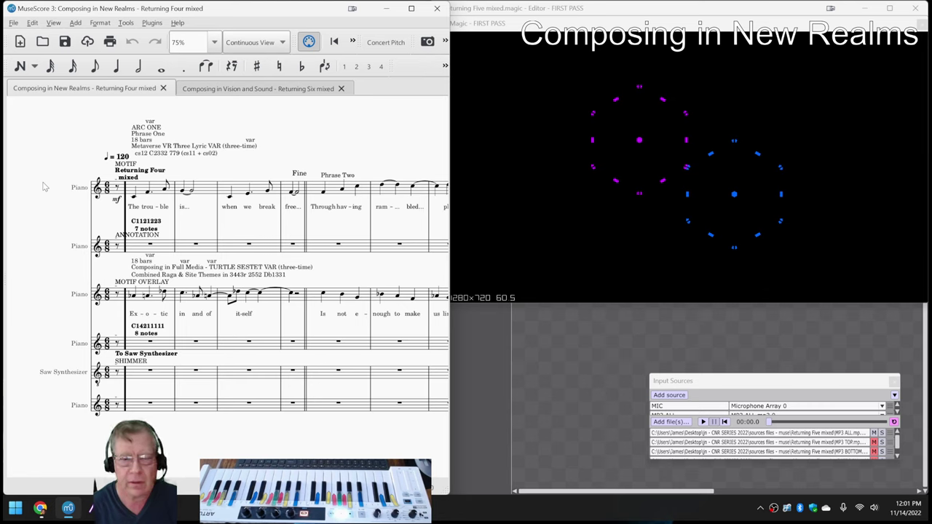
# Play and stop the Returning Four score, then play and pause Magic's Returning Five audio
pyautogui.press('space')
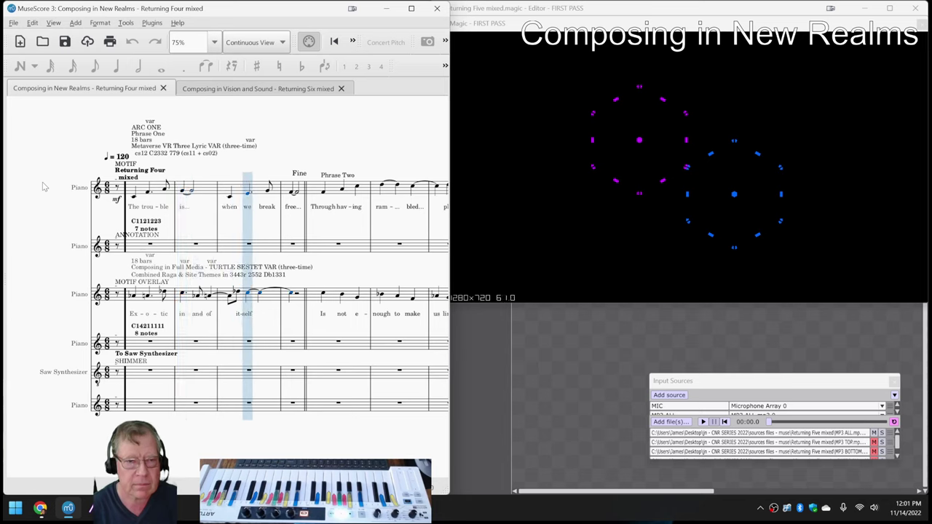
pyautogui.press('space')
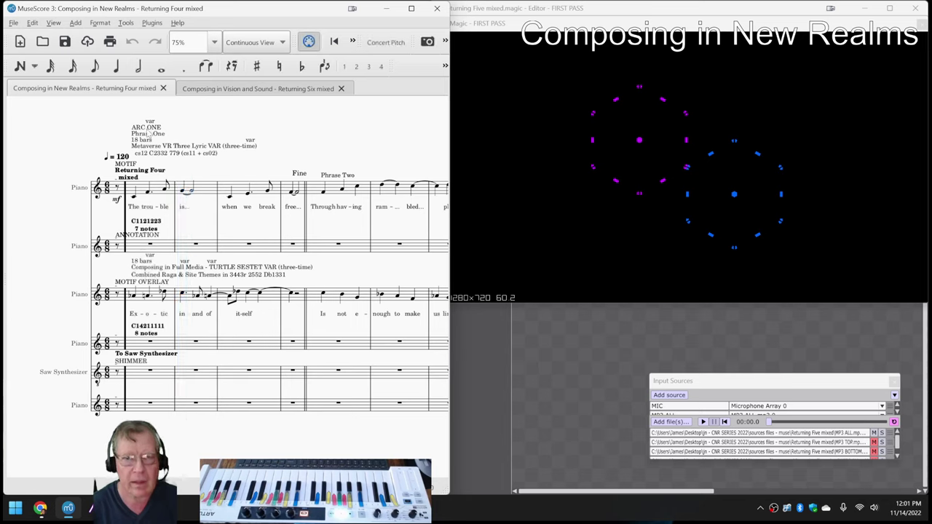
pyautogui.click(489, 11)
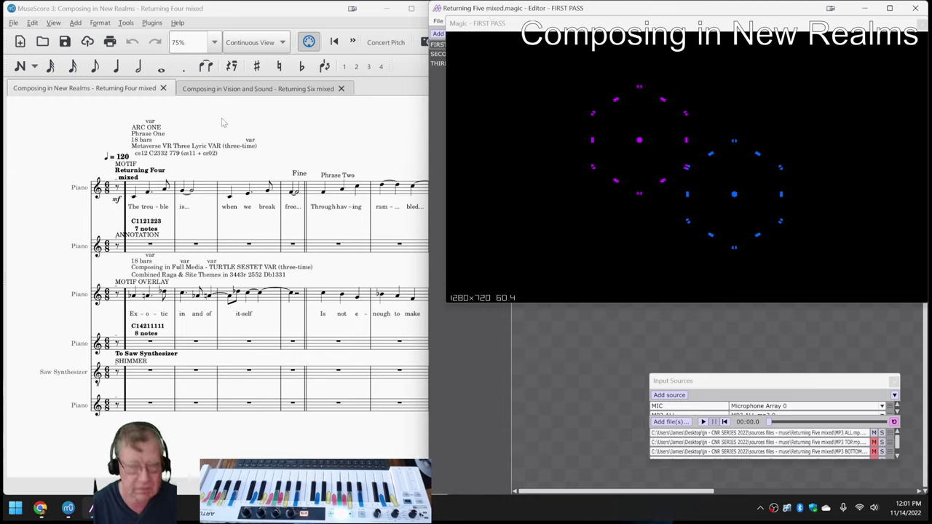
pyautogui.press('space')
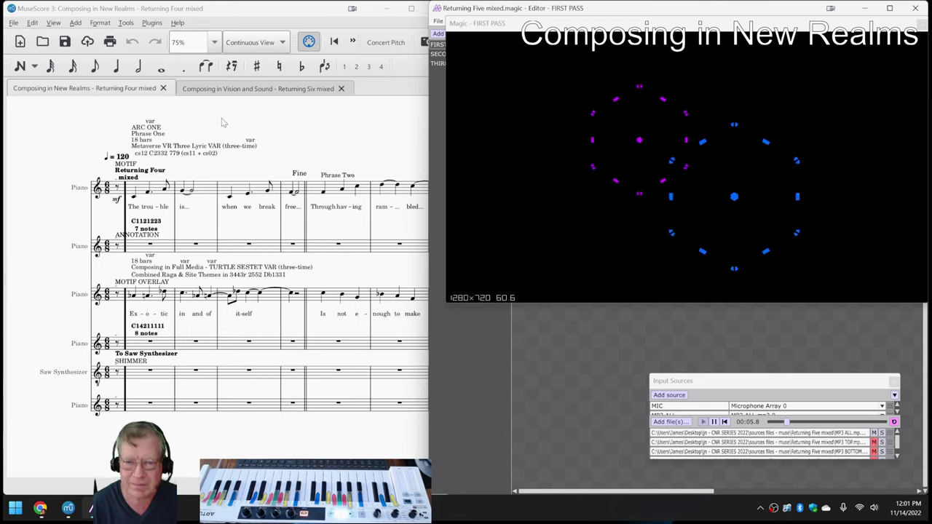
pyautogui.press('space')
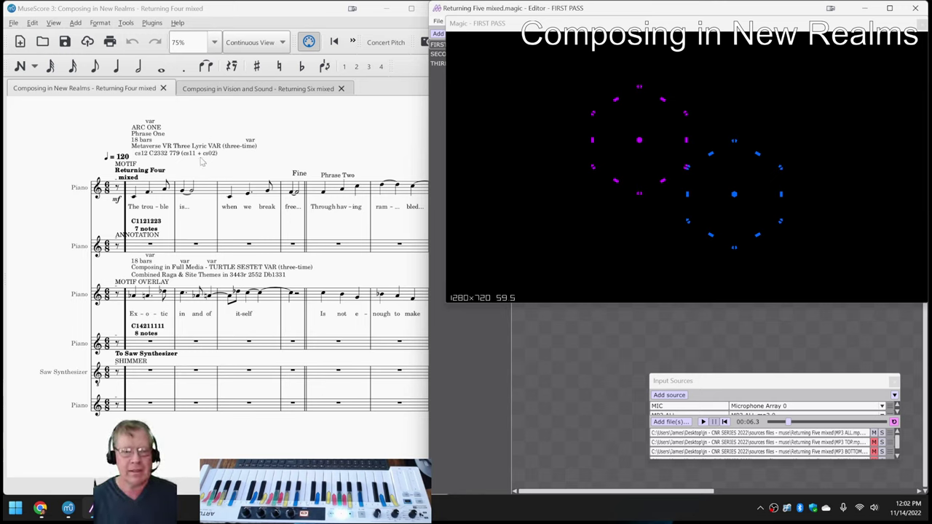
pyautogui.moveTo(40, 508)
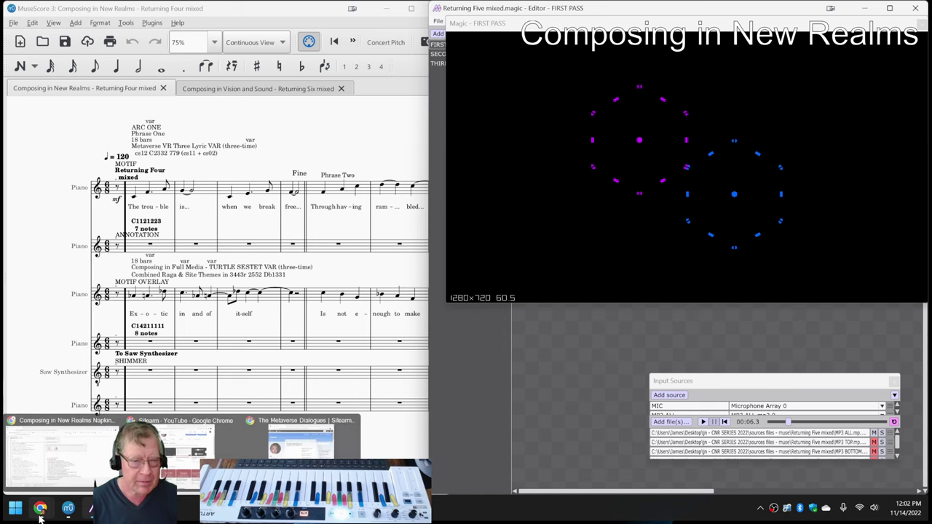
# Step through reflection notes H24 to H29 in the spreadsheet, then bring up the Sitearm YouTube window
pyautogui.click(47, 473)
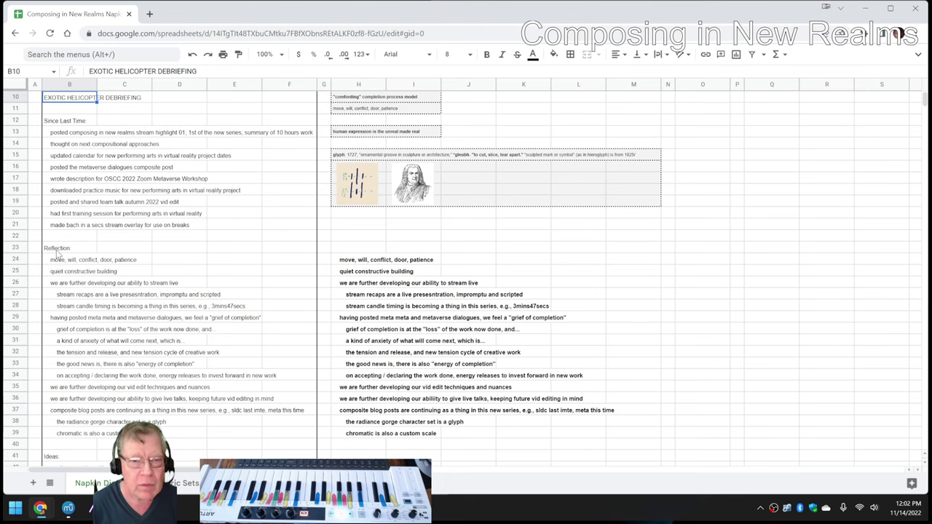
pyautogui.click(351, 264)
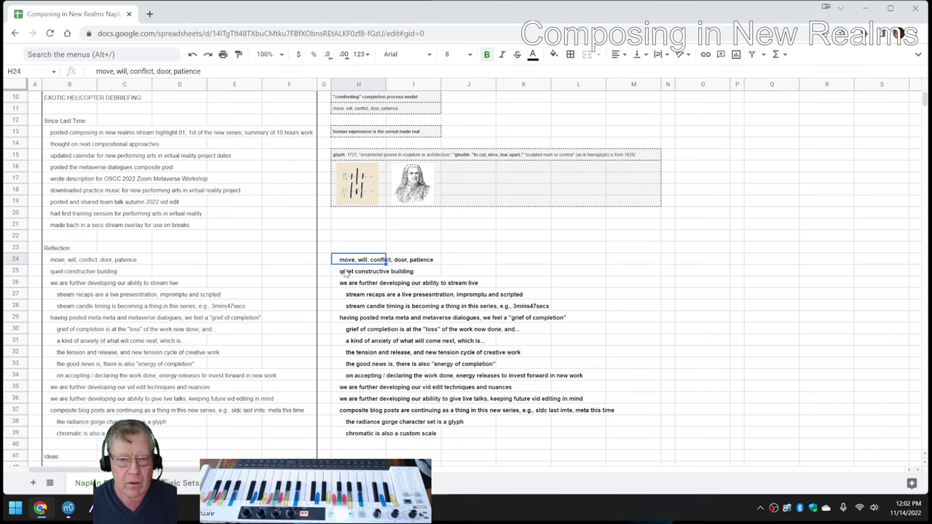
pyautogui.click(346, 273)
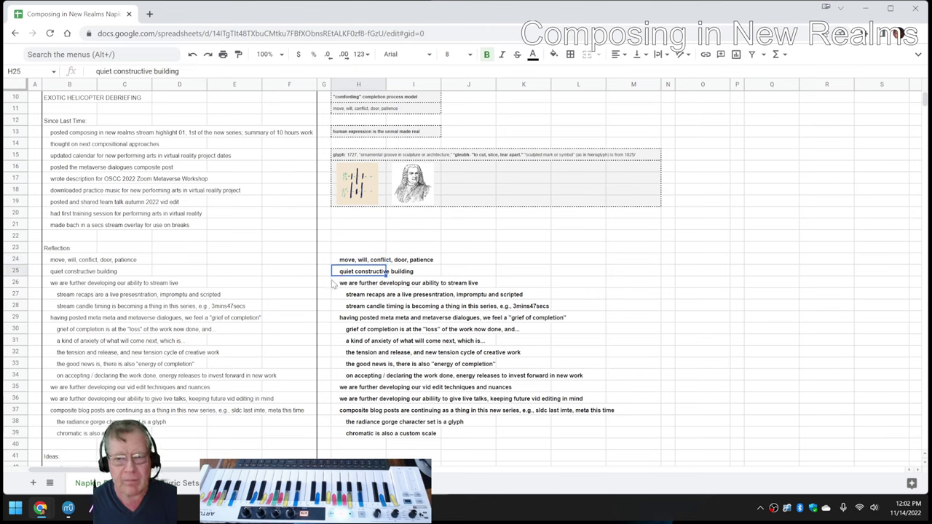
pyautogui.click(341, 287)
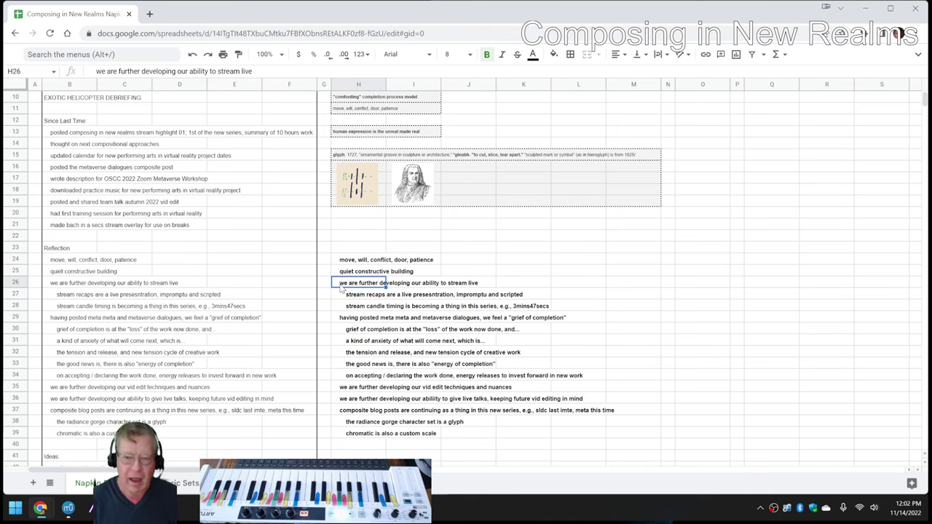
pyautogui.click(349, 298)
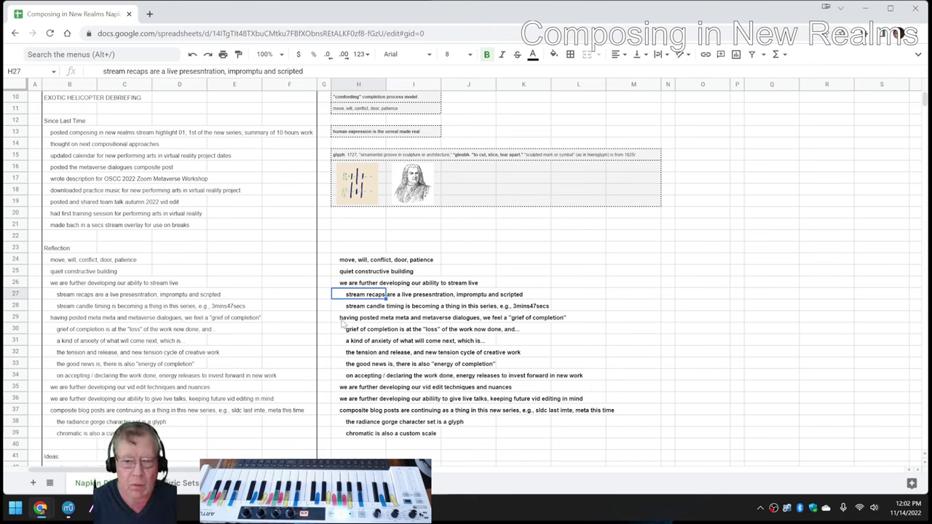
pyautogui.click(342, 323)
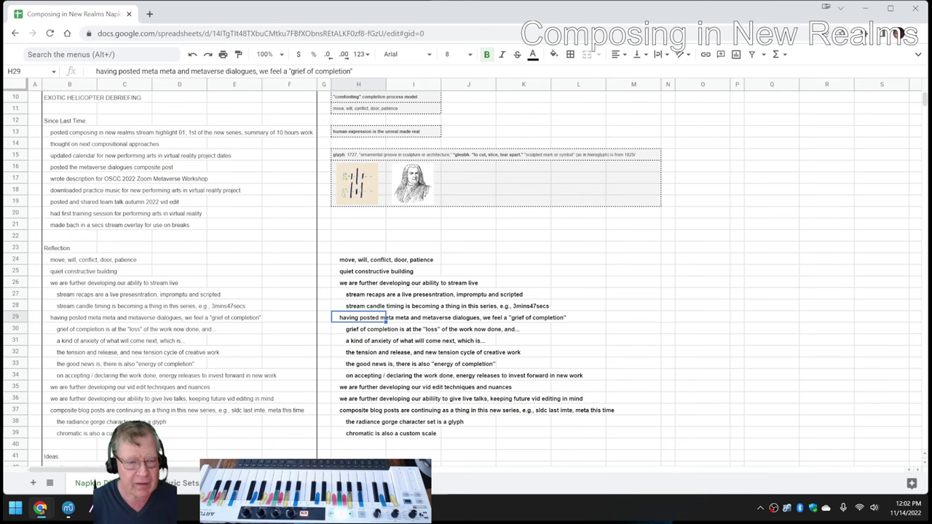
pyautogui.moveTo(40, 509)
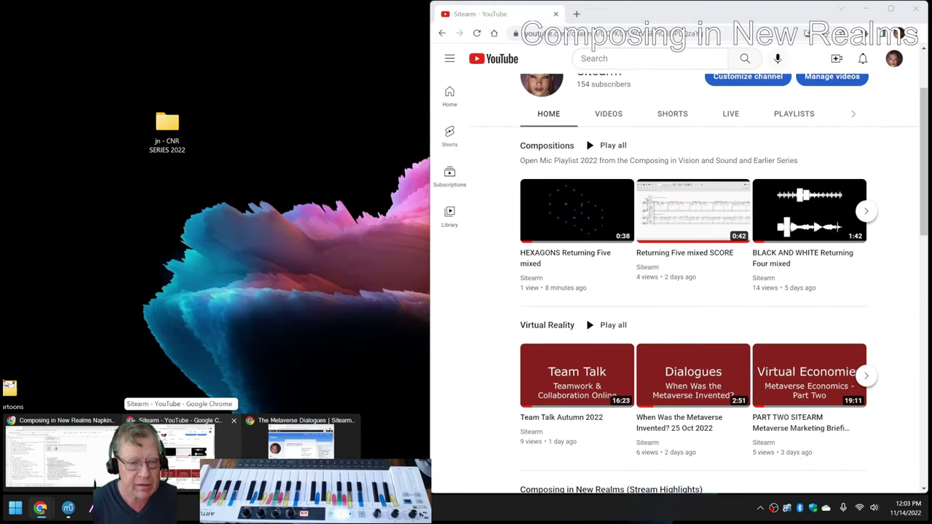
pyautogui.click(178, 437)
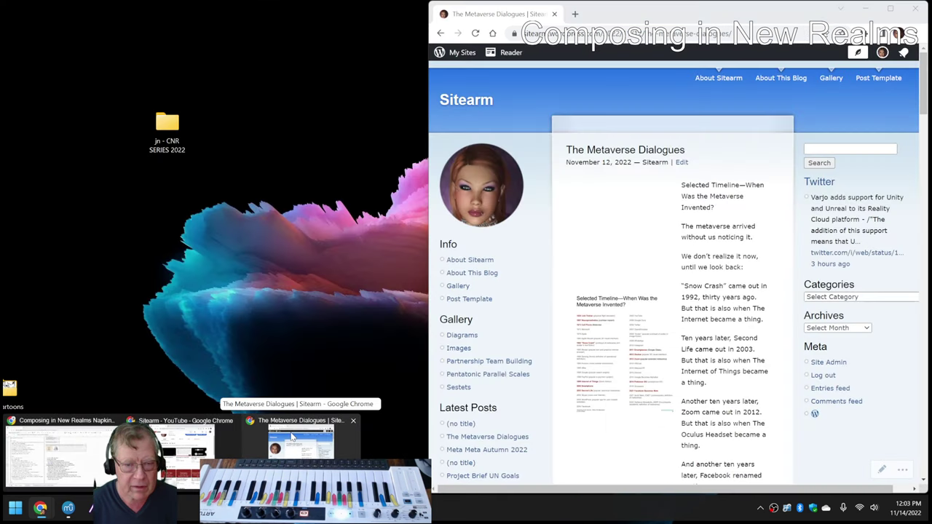
# Switch to the Metaverse Dialogues blog post and scroll through it to the end
pyautogui.click(292, 437)
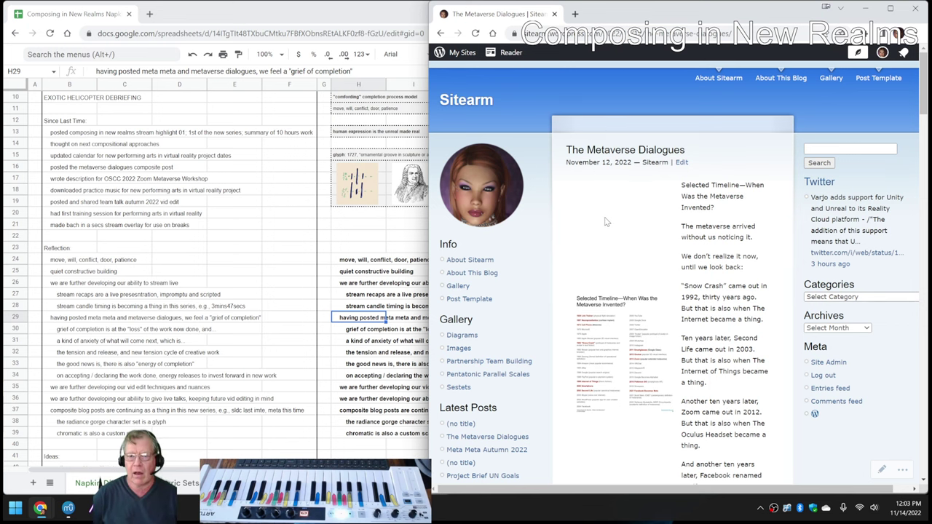
pyautogui.scroll(-1, 605, 221)
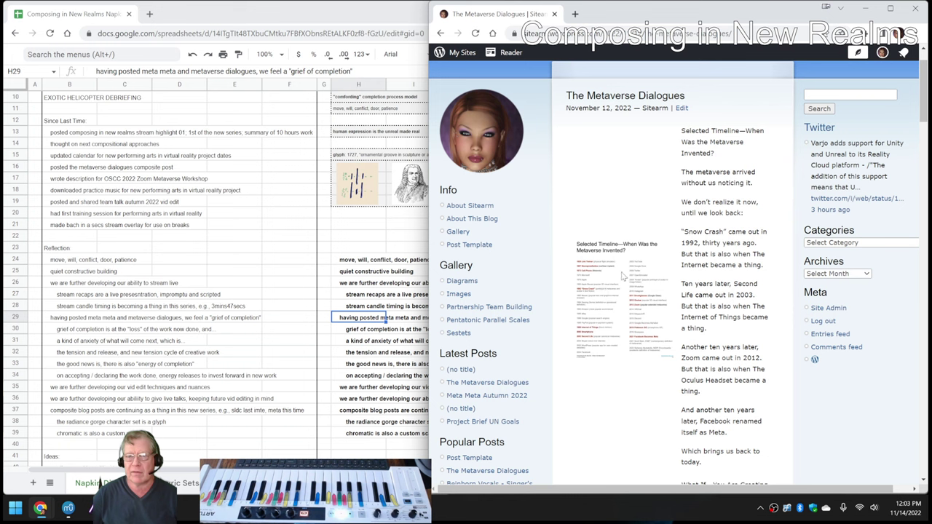
pyautogui.scroll(-3, 710, 248)
pyautogui.scroll(-2, 705, 250)
pyautogui.scroll(-2, 703, 249)
pyautogui.scroll(-2, 699, 250)
pyautogui.scroll(-2, 696, 251)
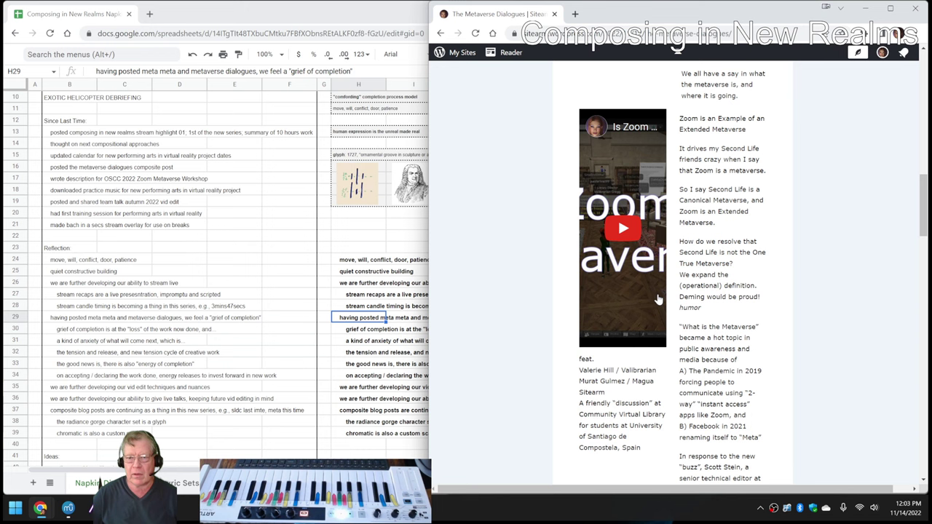
pyautogui.scroll(-2, 658, 300)
pyautogui.scroll(-5, 658, 300)
pyautogui.scroll(-4, 656, 299)
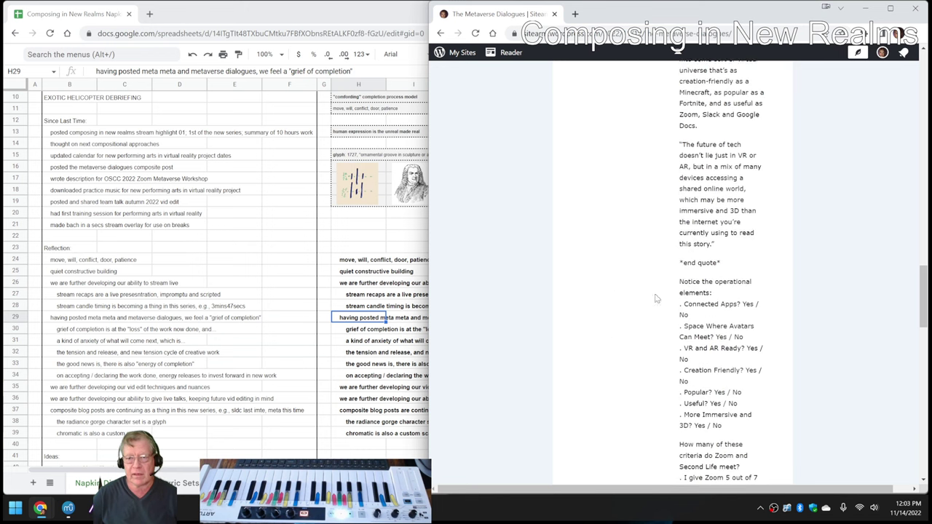
pyautogui.scroll(-4, 654, 298)
pyautogui.scroll(-2, 654, 299)
pyautogui.scroll(-2, 654, 298)
pyautogui.scroll(-3, 652, 300)
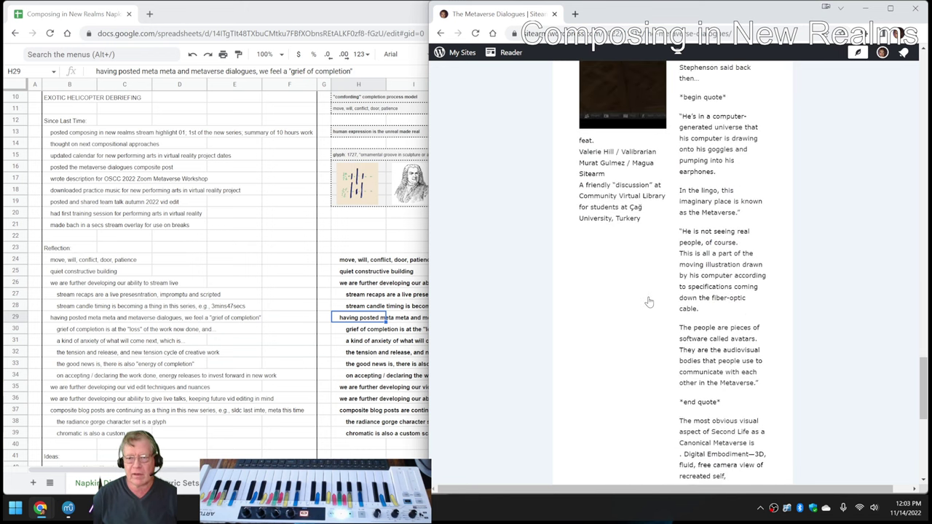
pyautogui.scroll(-2, 650, 302)
# Maximize the blog window and scroll back up to the Zoom-as-metaverse video
pyautogui.click(890, 8)
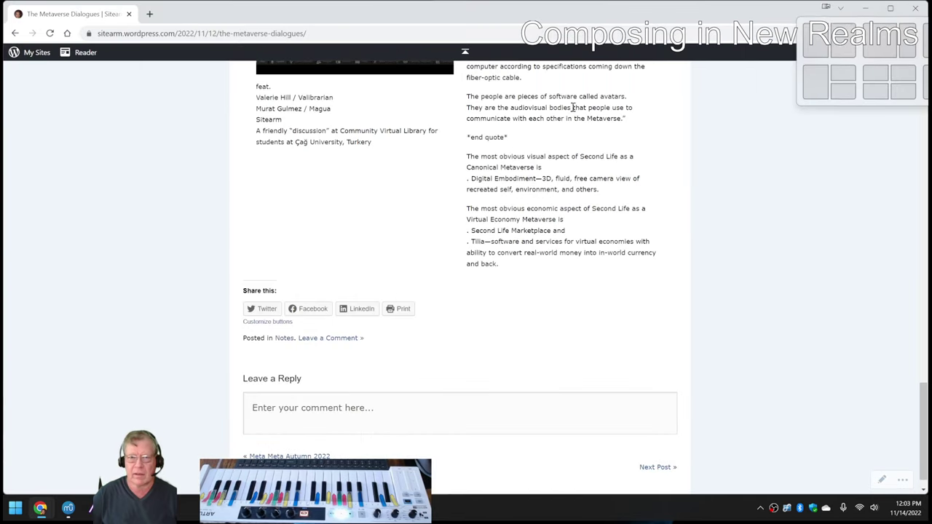
pyautogui.scroll(2, 369, 417)
pyautogui.scroll(5, 369, 417)
pyautogui.scroll(8, 368, 417)
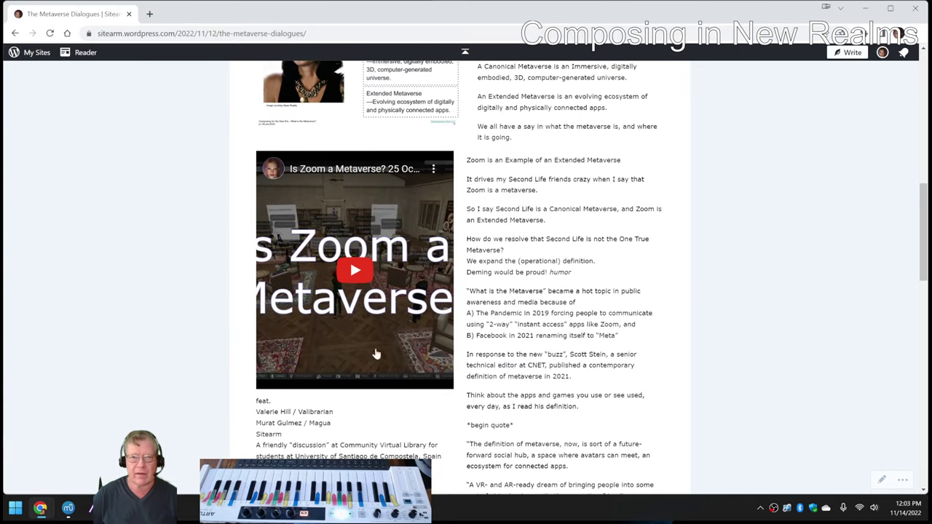
# Minimize the blog and YouTube windows, leaving the reflection notes full-screen
pyautogui.click(866, 9)
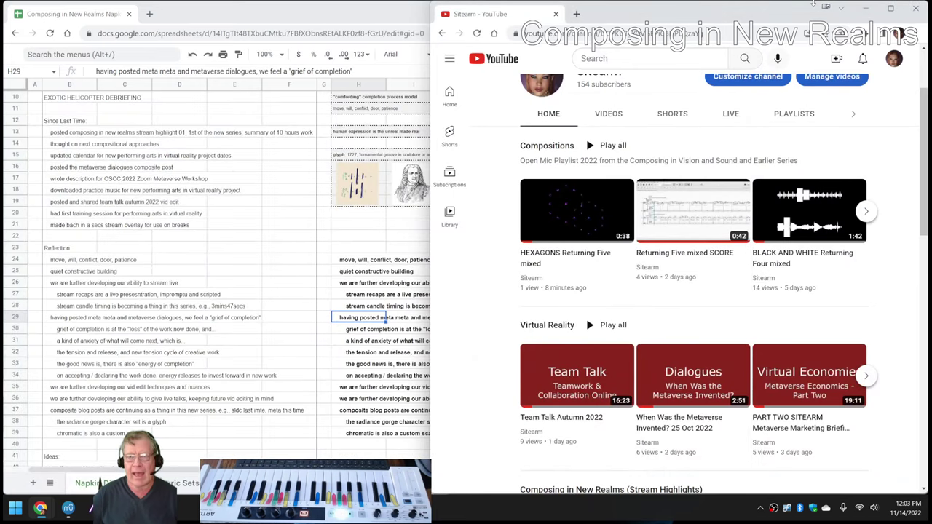
pyautogui.click(867, 10)
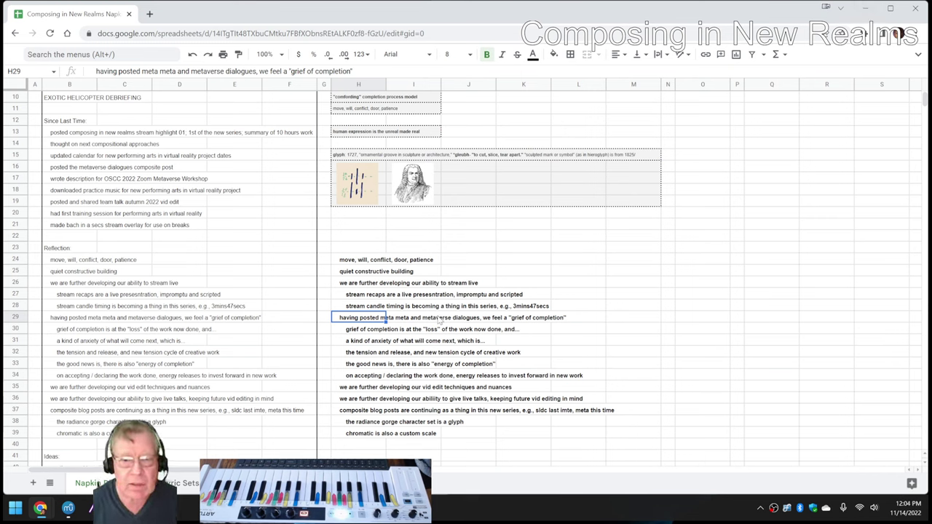
# Step through notes H35–H37, scroll to Results and Ideas Next Time, then bring up Magic
pyautogui.click(345, 390)
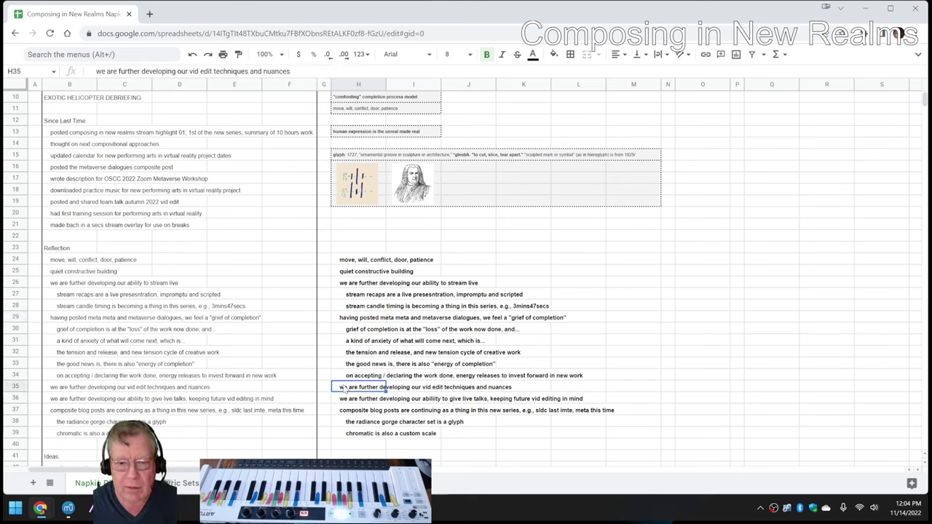
pyautogui.click(349, 401)
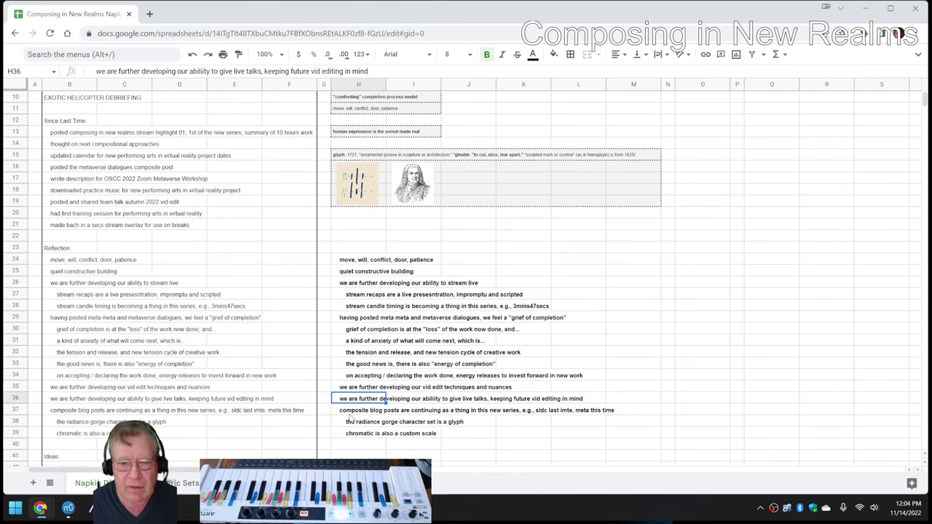
pyautogui.click(350, 414)
pyautogui.scroll(-3, 350, 416)
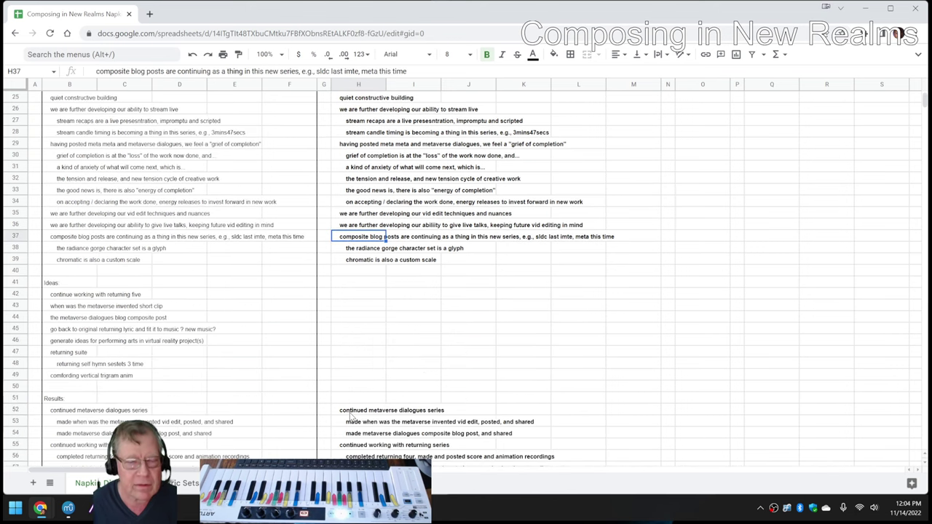
pyautogui.scroll(-2, 348, 408)
pyautogui.scroll(-2, 342, 393)
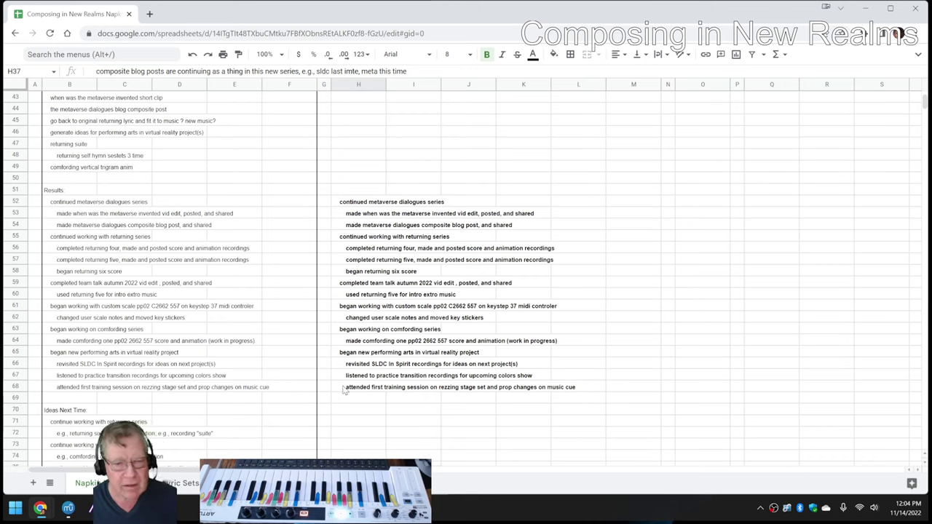
pyautogui.moveTo(90, 508)
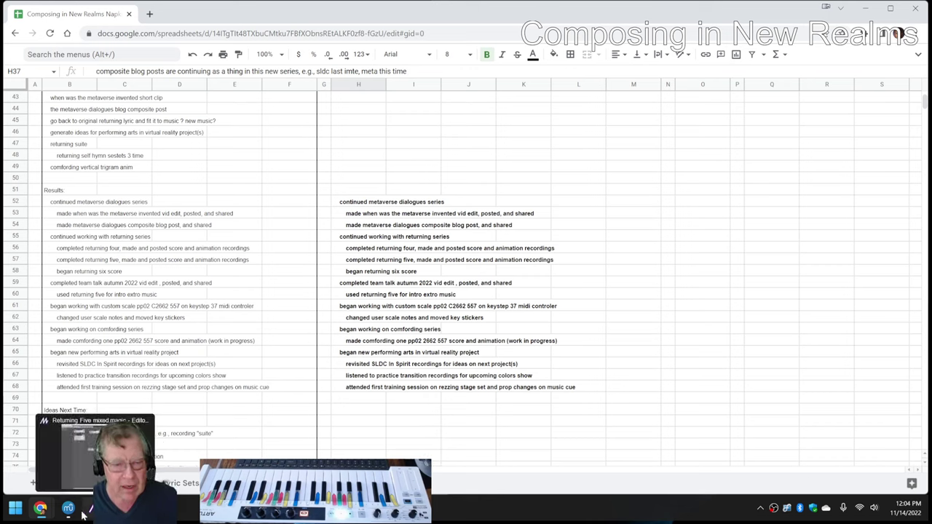
pyautogui.click(69, 510)
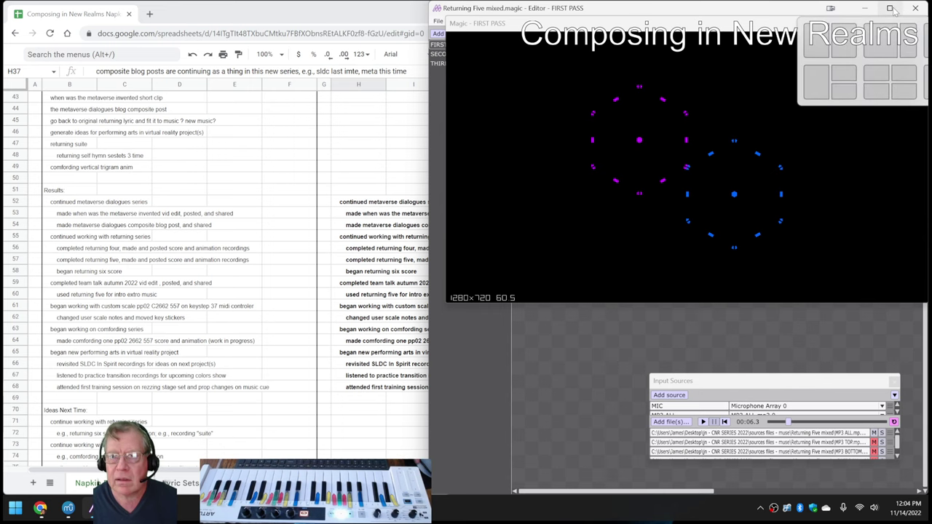
# Maximize Magic, float the preview left, and play the First Pass audio until 00:36.8
pyautogui.click(890, 10)
pyautogui.moveTo(582, 40); pyautogui.dragTo(421, 48)
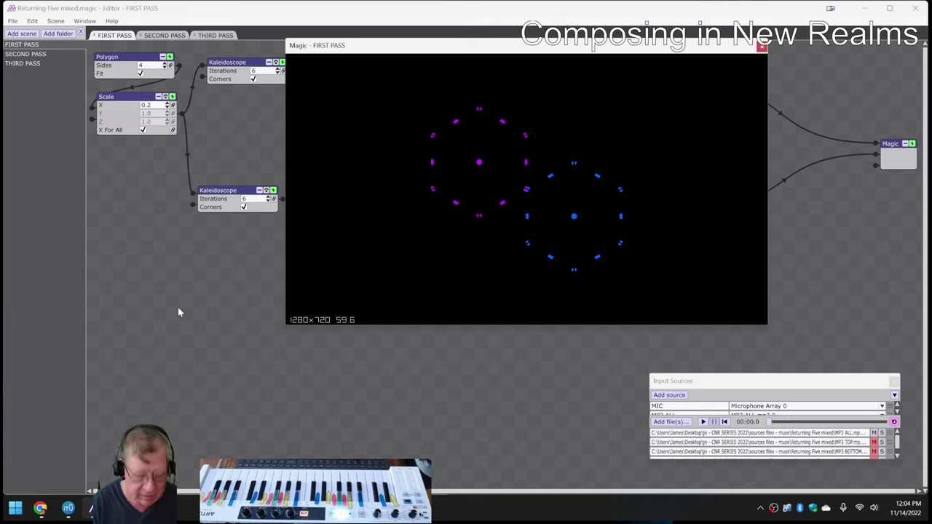
pyautogui.press('space')
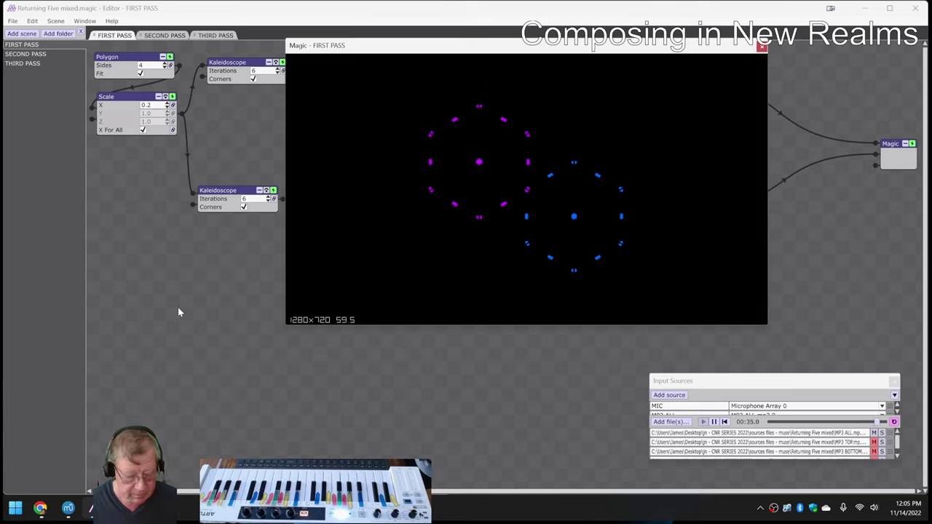
pyautogui.press('space')
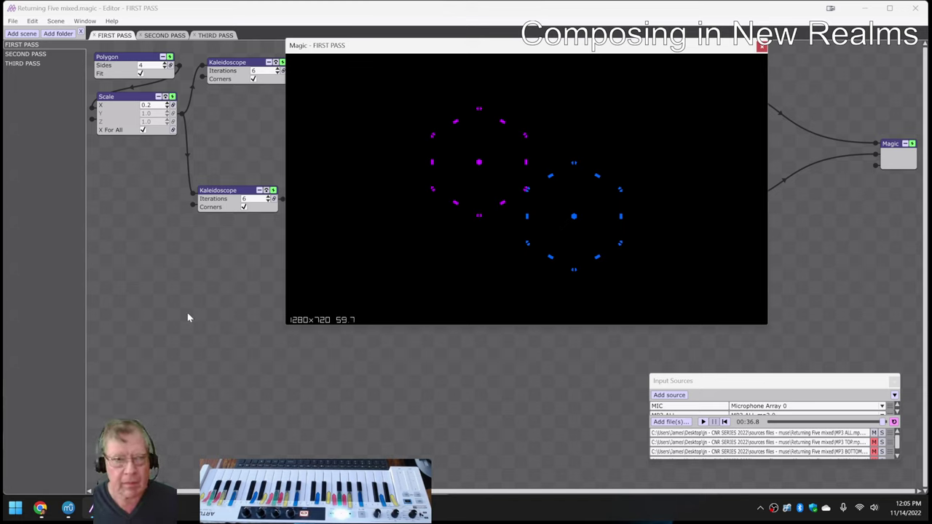
# Show the Second, Third and First Pass scenes in turn, then minimize Magic
pyautogui.click(169, 38)
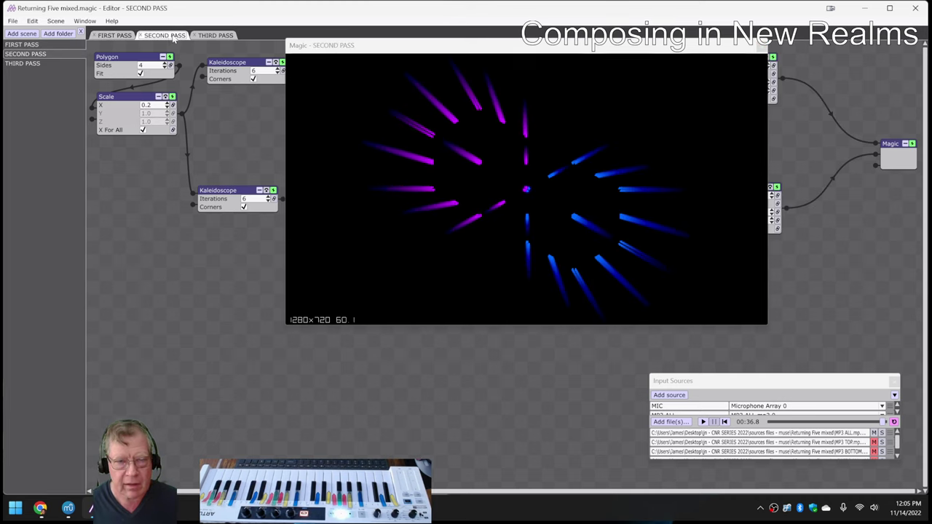
pyautogui.click(194, 35)
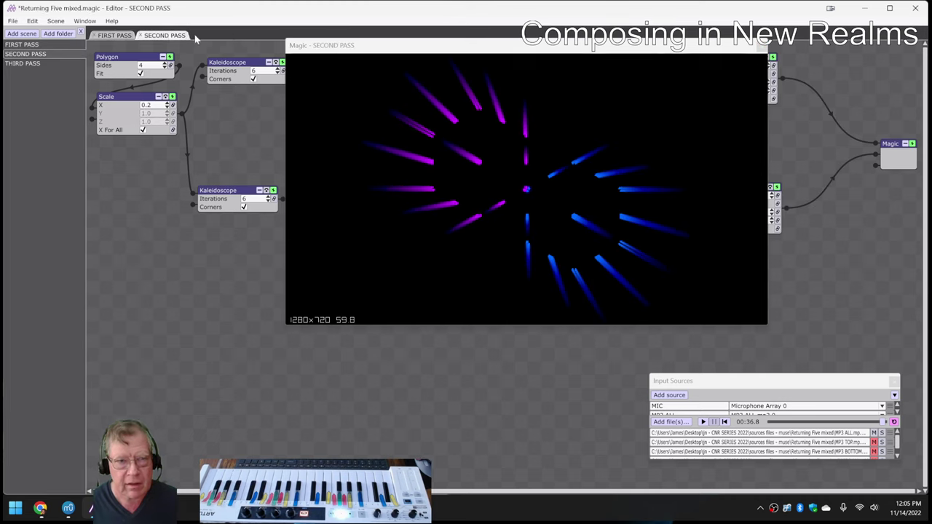
pyautogui.click(13, 64)
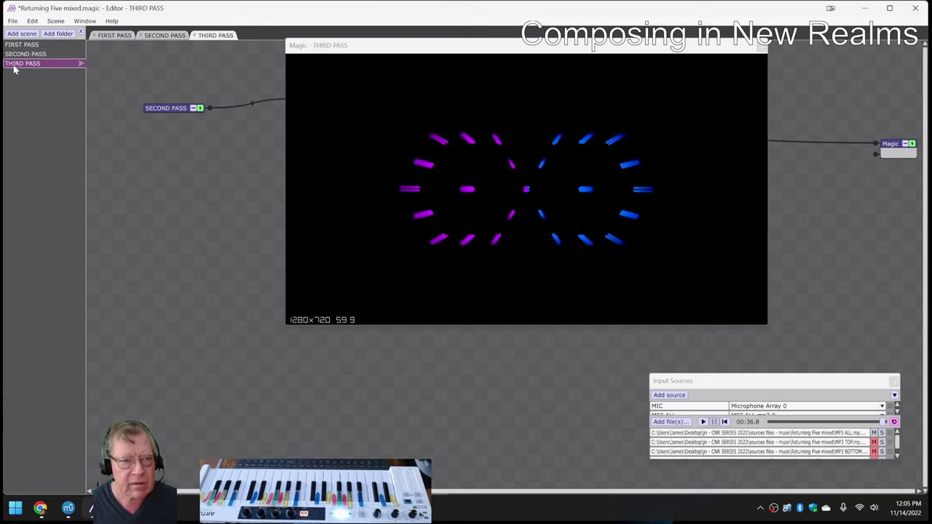
pyautogui.click(121, 37)
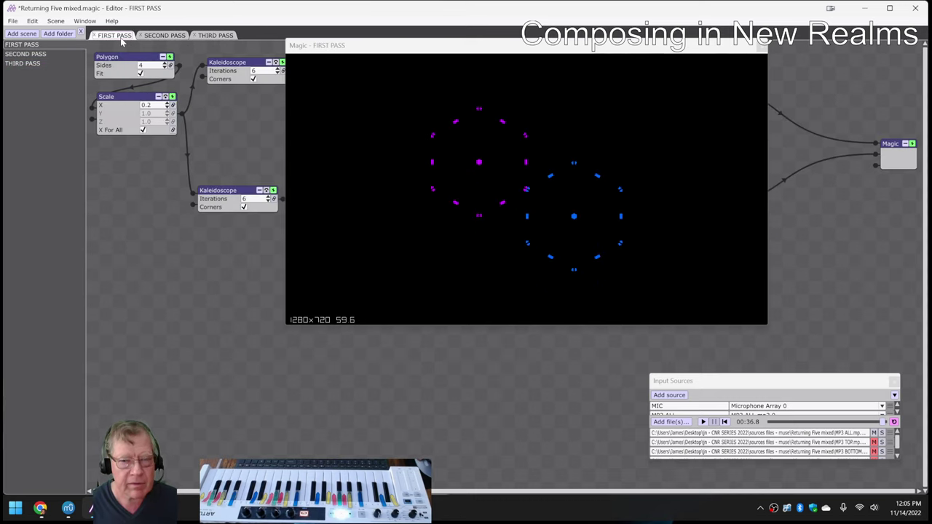
pyautogui.click(865, 9)
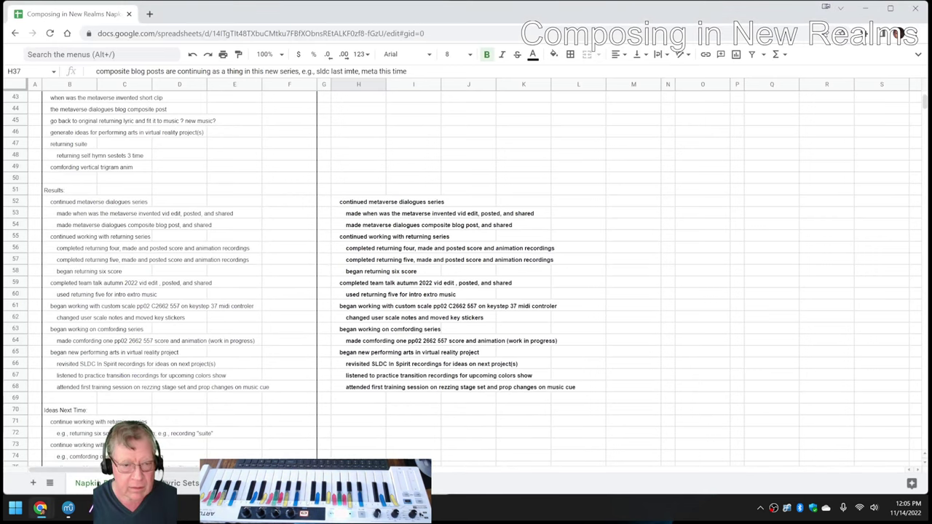
# Bring MuseScore up full-screen on the Returning Six mixed score and select its first rest
pyautogui.click(68, 507)
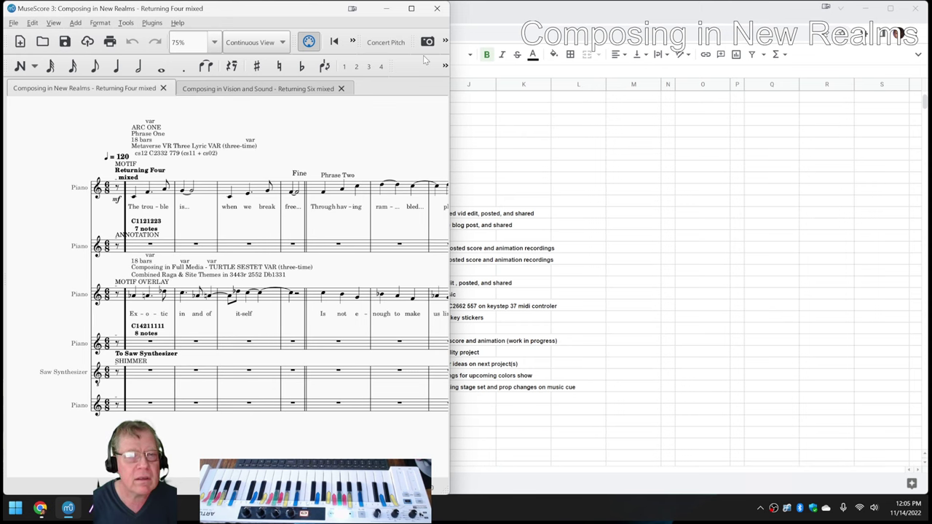
pyautogui.click(412, 9)
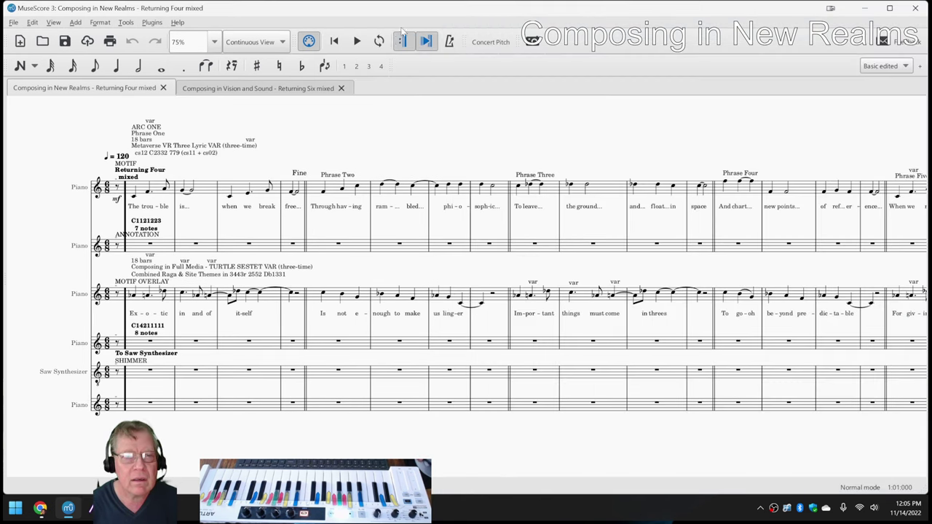
pyautogui.click(255, 89)
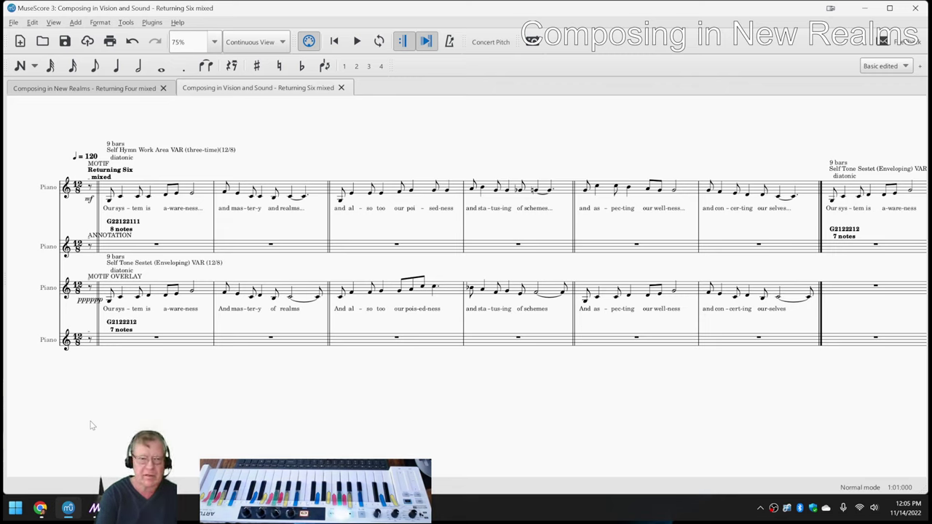
pyautogui.hotkey('ctrl', 'Home')
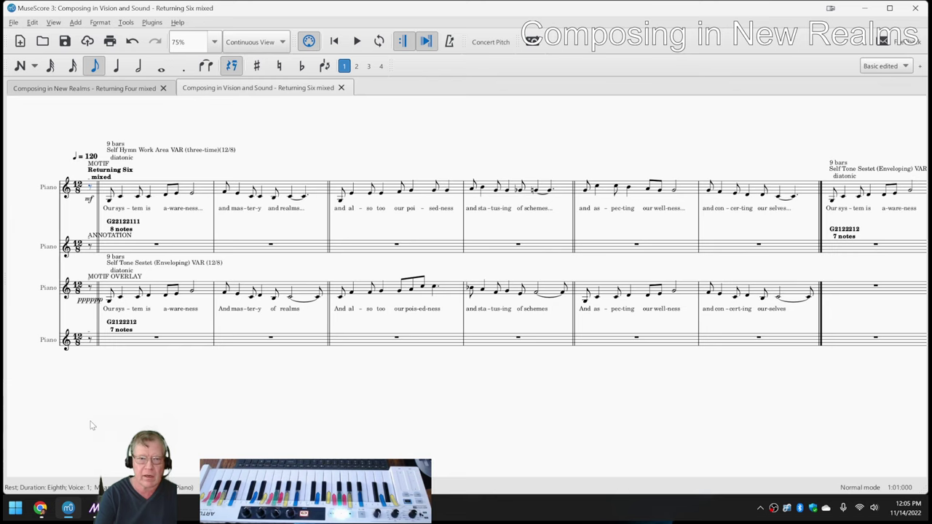
pyautogui.press('space')
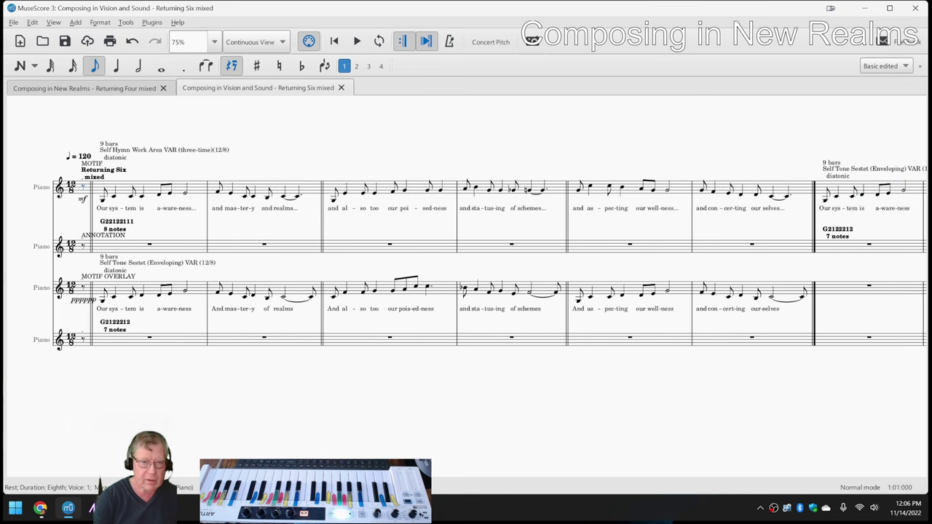
# Delete the pppppp dynamic from the MOTIF OVERLAY staff and replay the score
pyautogui.click(80, 305)
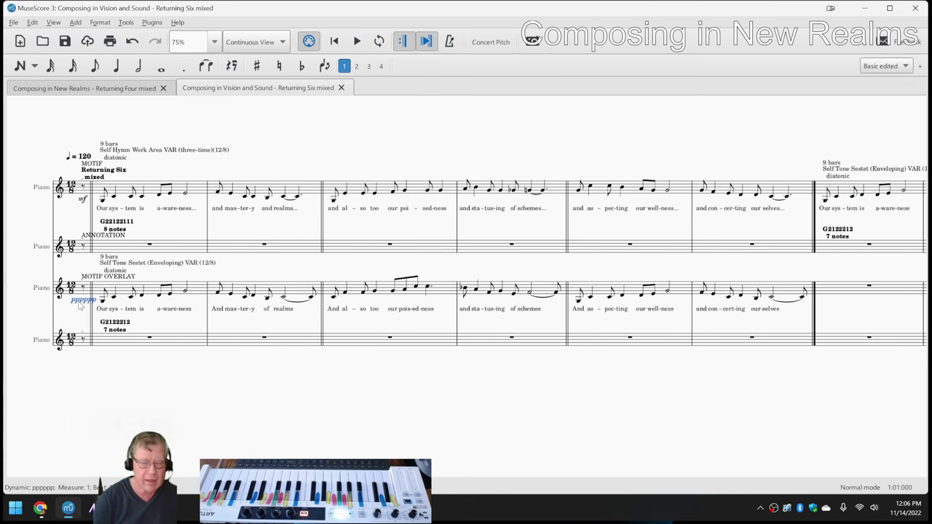
pyautogui.press('Delete')
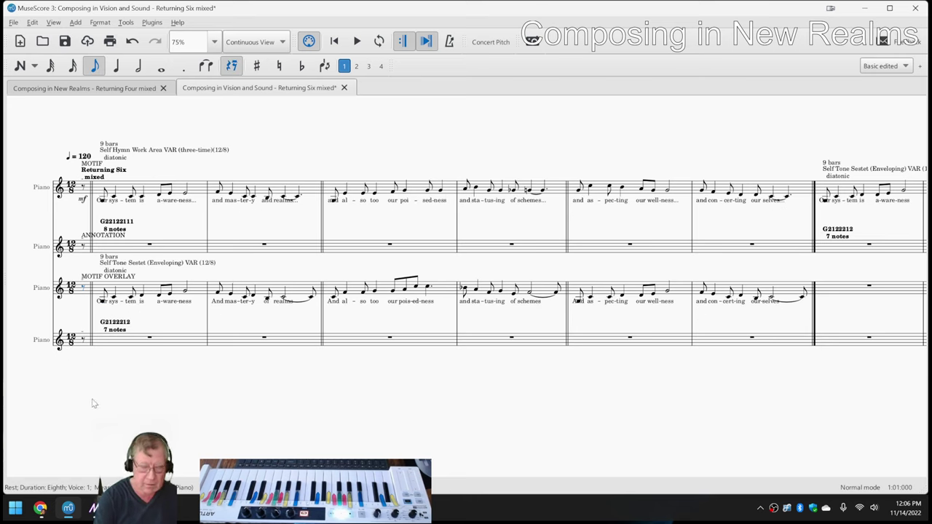
pyautogui.press('space')
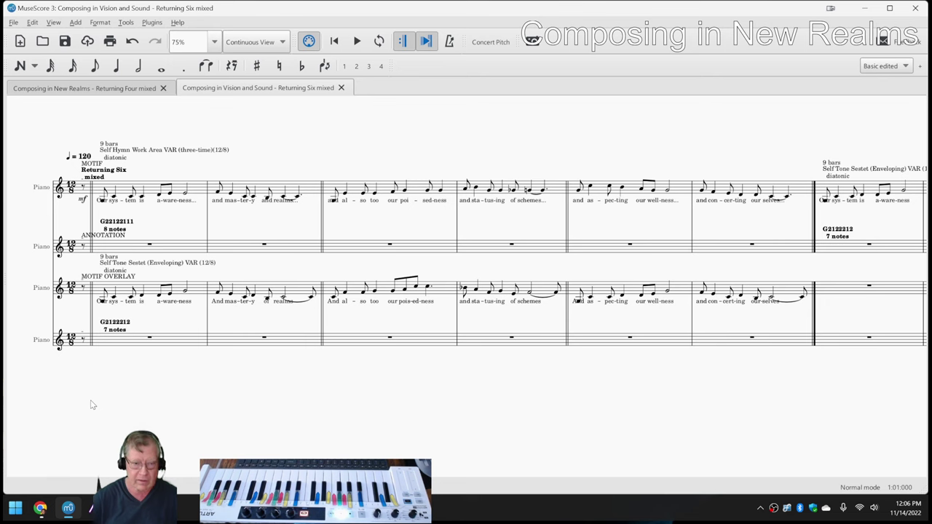
pyautogui.moveTo(40, 509)
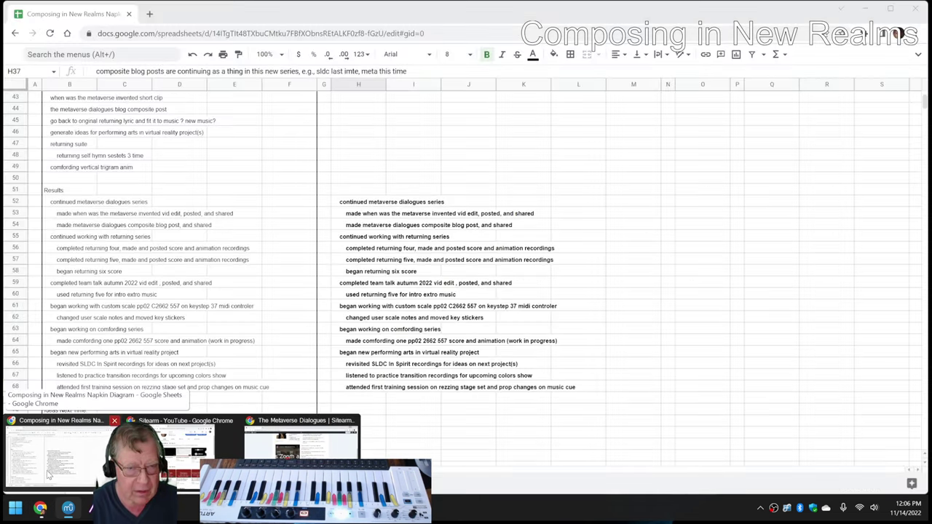
# Return to the notes and highlight the returning and comfording series ideas in B71 and B73
pyautogui.click(49, 475)
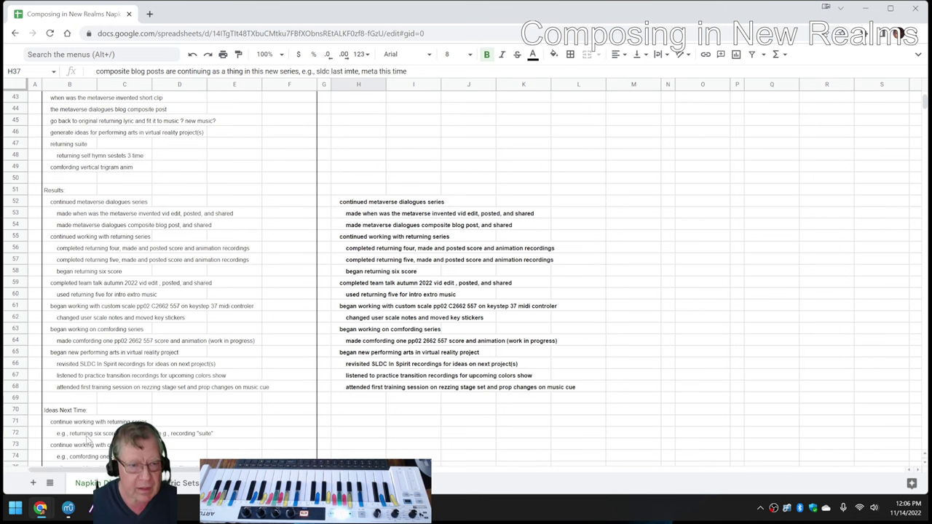
pyautogui.scroll(-4, 87, 439)
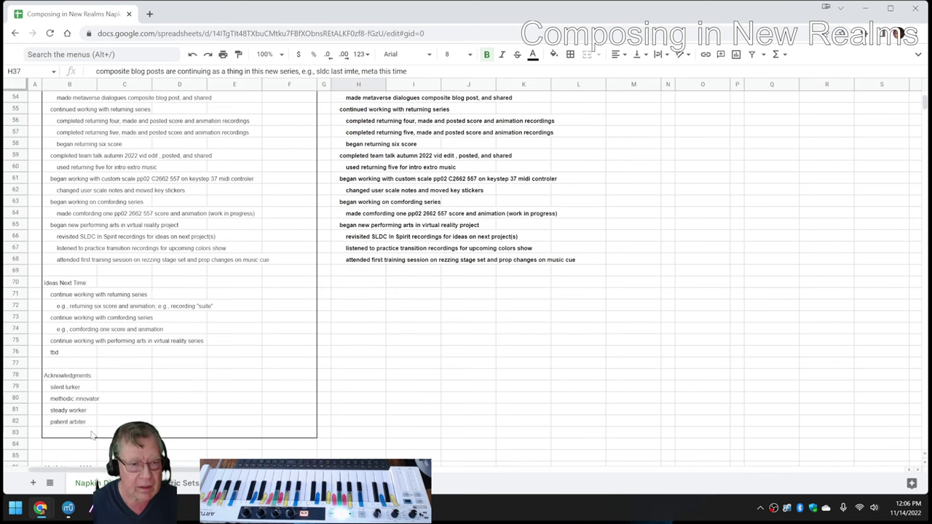
pyautogui.click(74, 297)
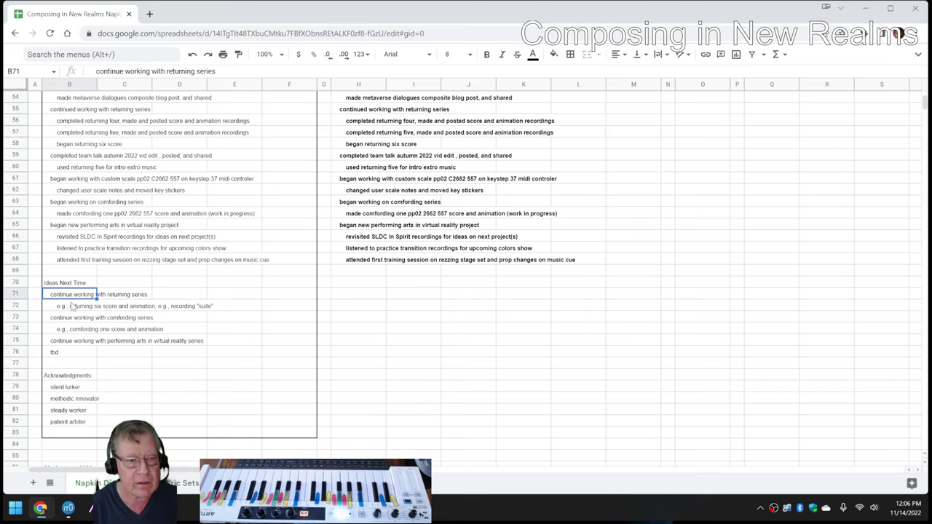
pyautogui.click(59, 321)
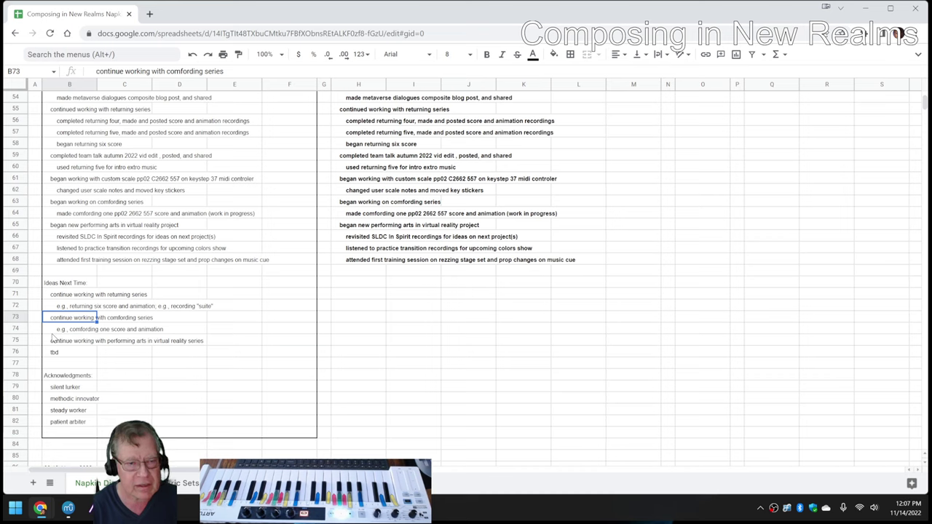
# Highlight the virtual reality series idea in B75 and the Acknowledgments, ending at steady worker
pyautogui.click(52, 332)
pyautogui.click(54, 343)
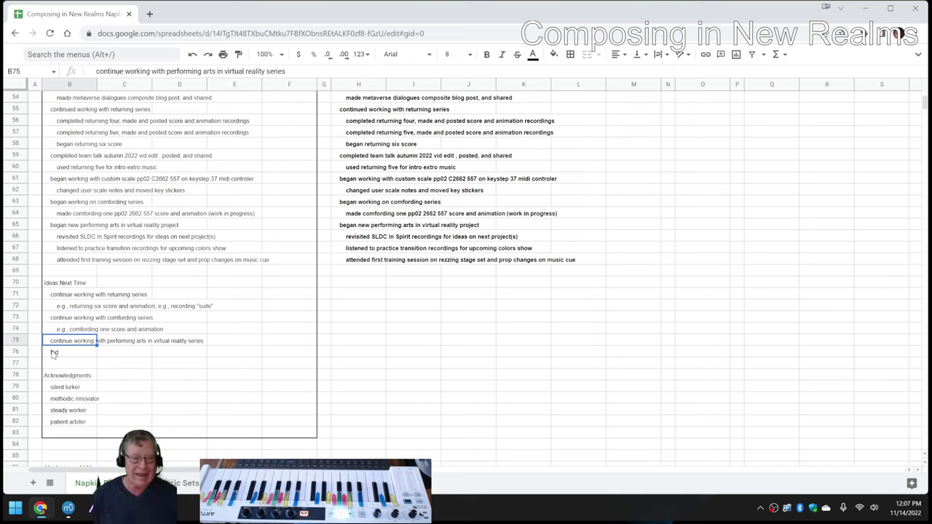
pyautogui.click(52, 376)
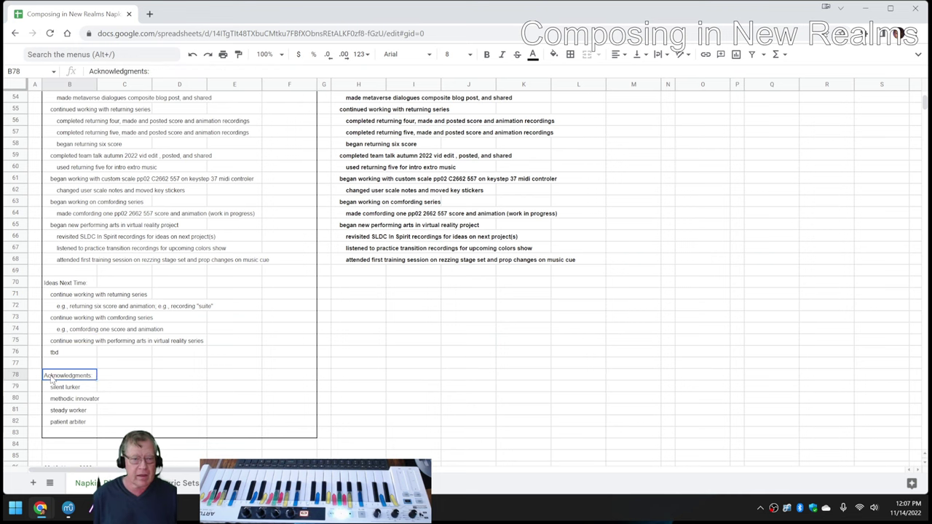
pyautogui.scroll(-1, 52, 378)
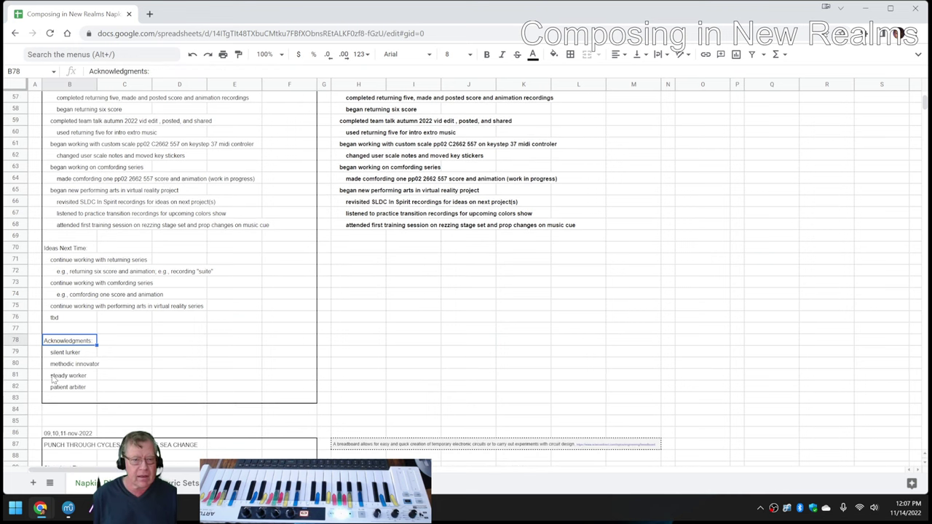
pyautogui.click(54, 378)
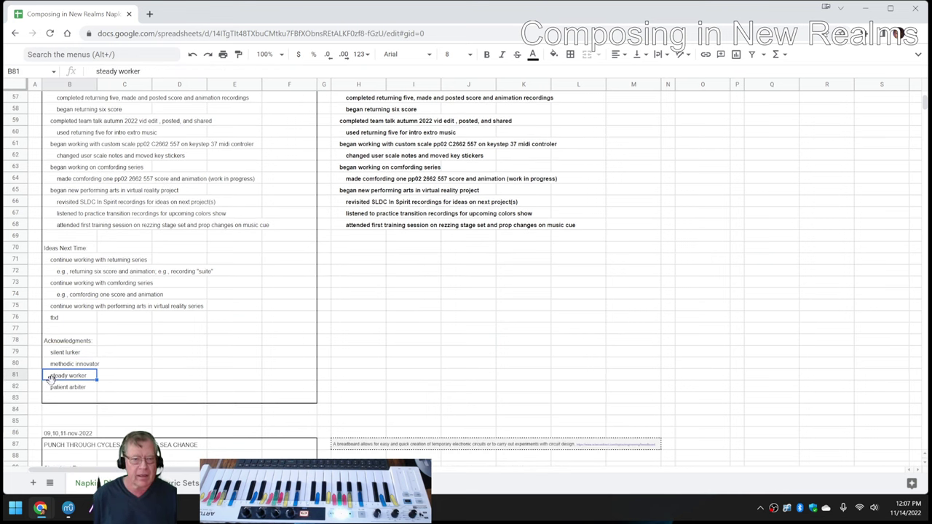